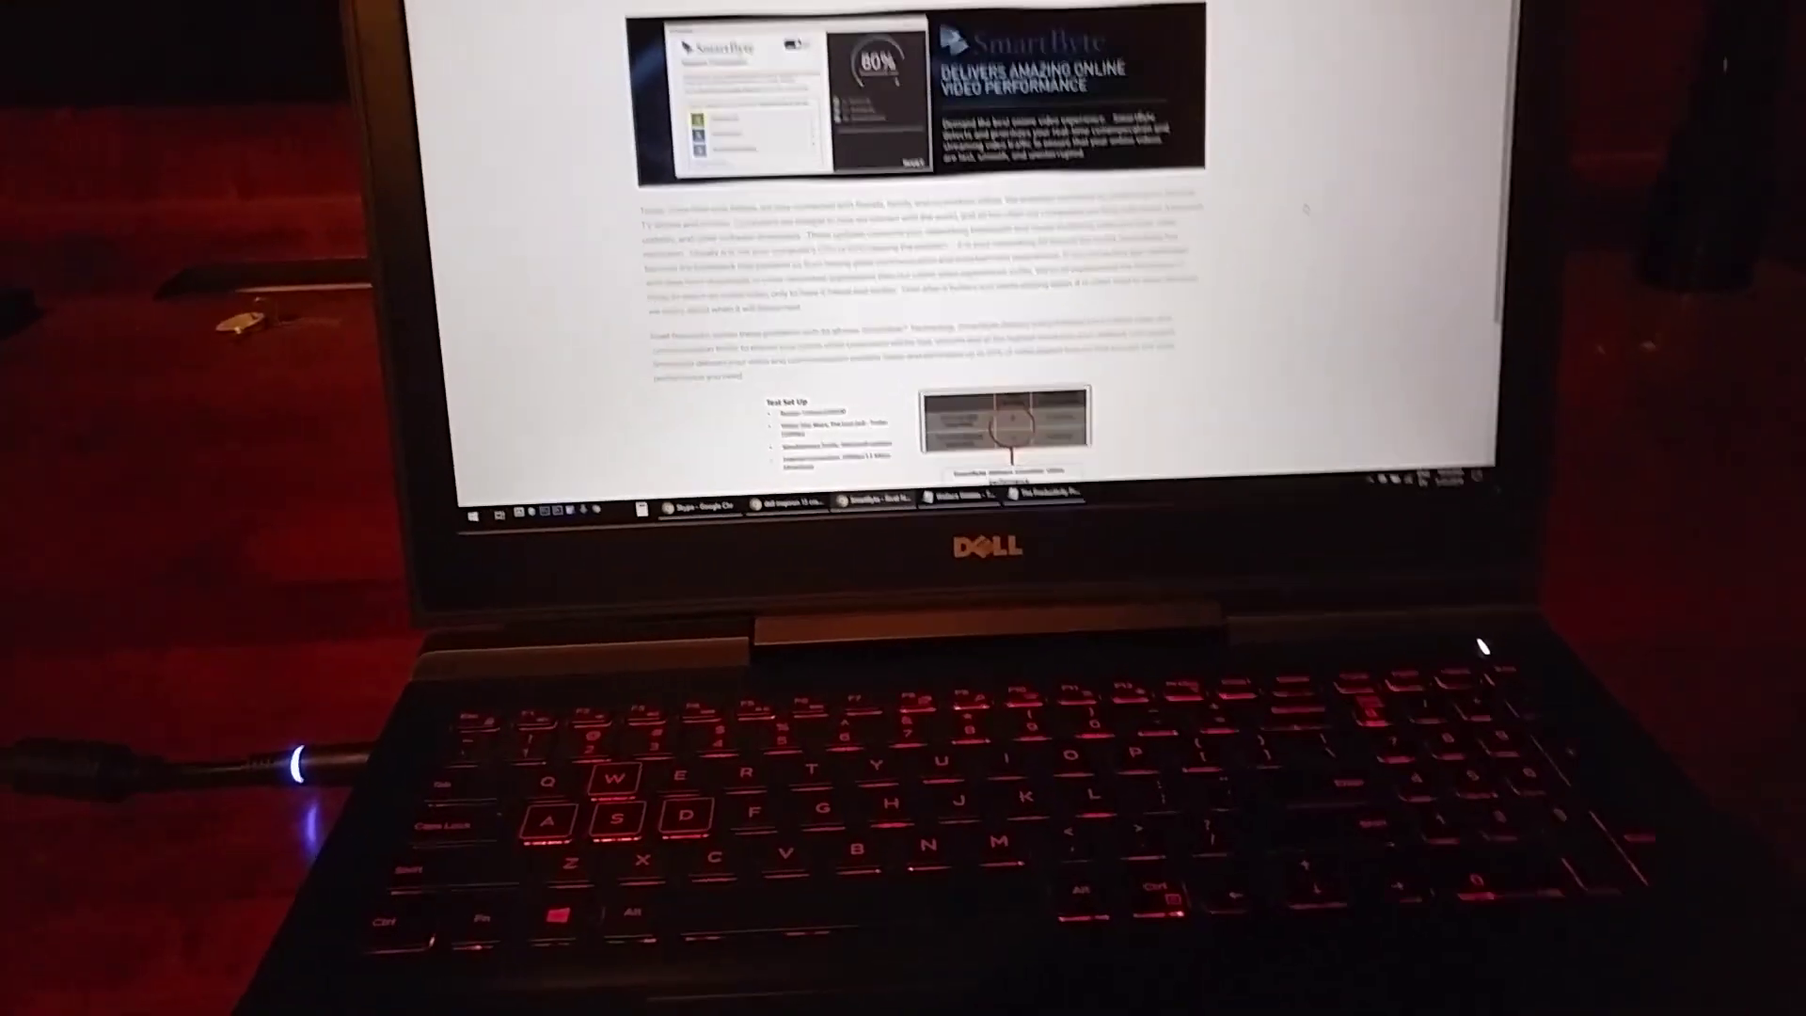
scroll(989, 282, up, 2)
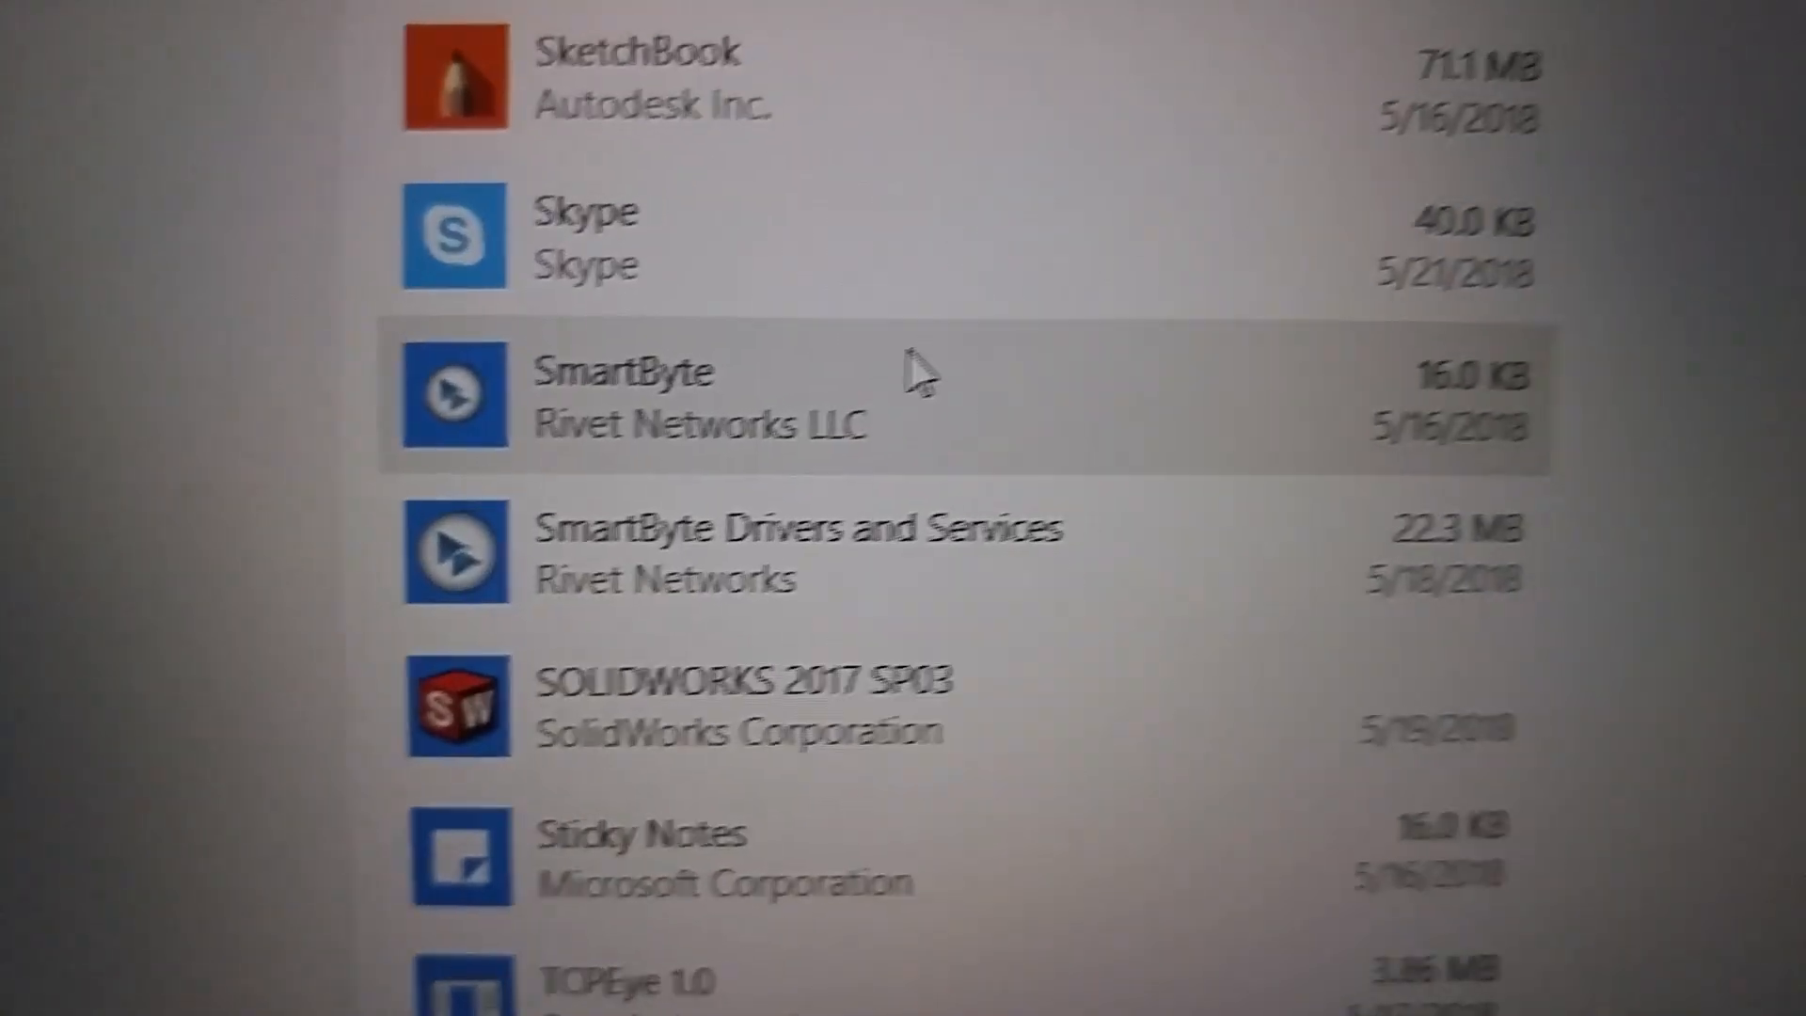
Step: Expand the SmartByte app entry in the Apps & features list
click(915, 370)
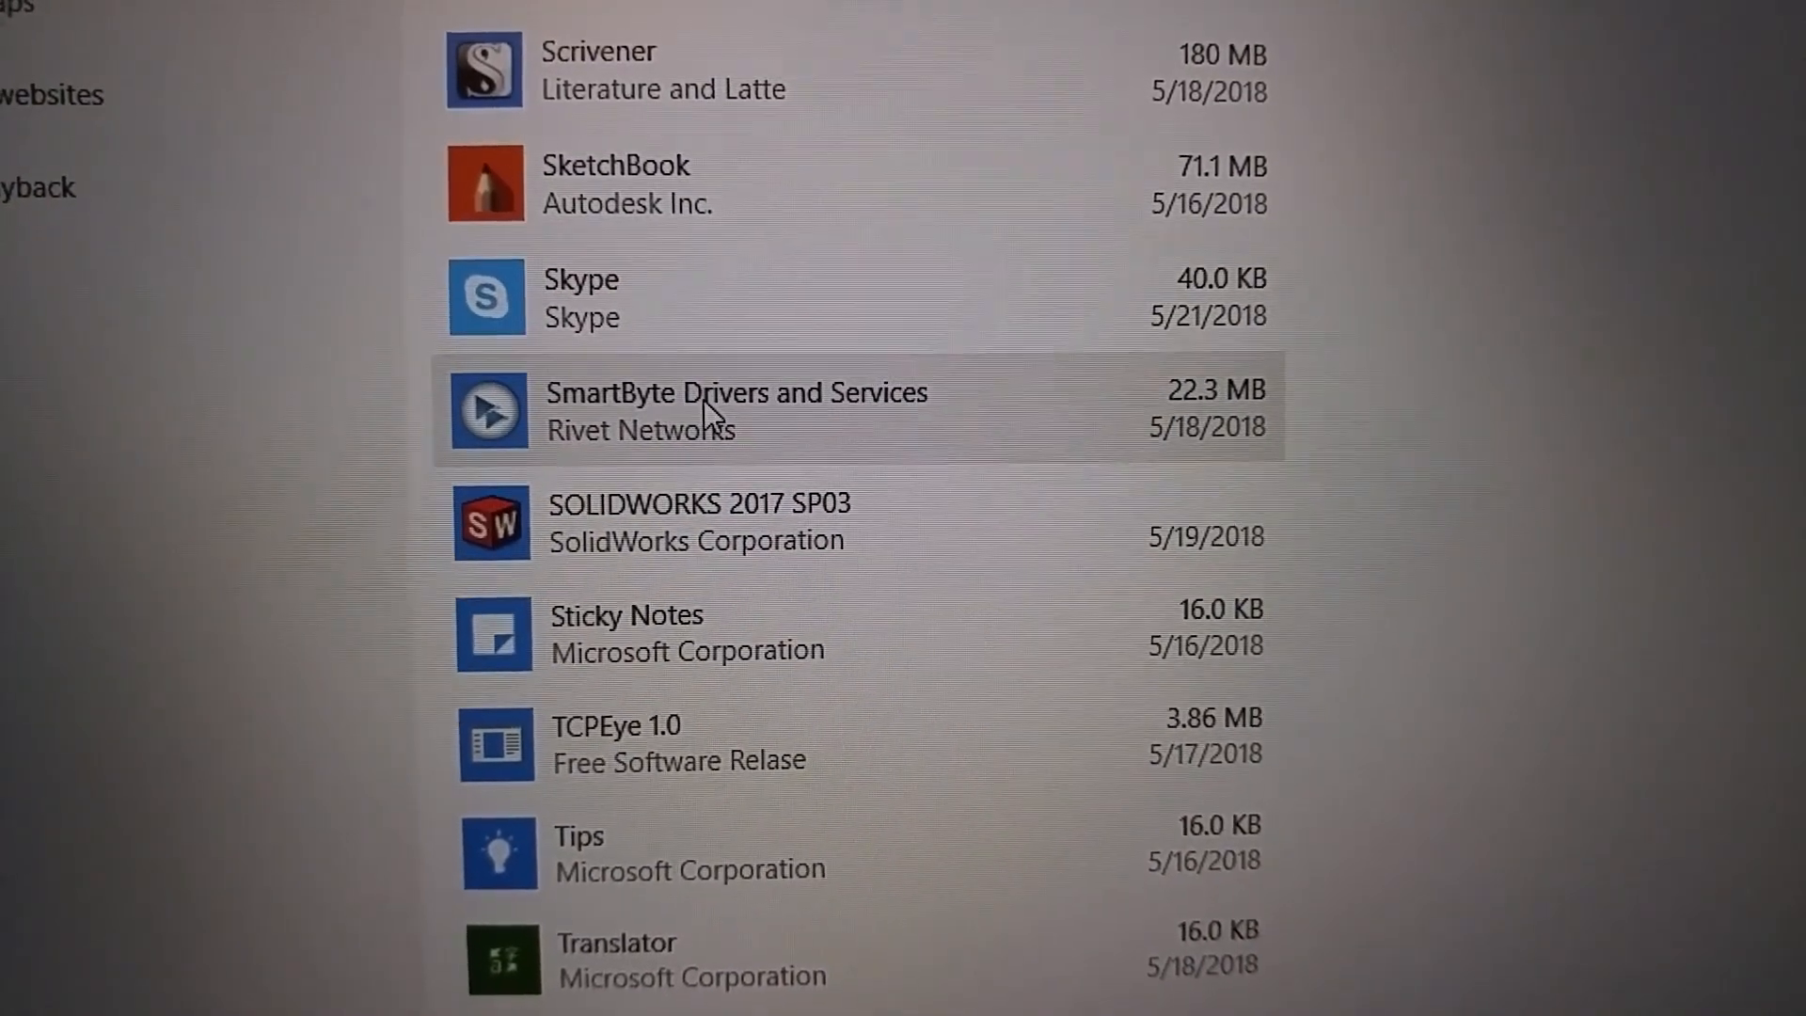
Step: Select SmartByte Drivers and Services 1.2.600 to reveal its Modify and Uninstall buttons
click(705, 399)
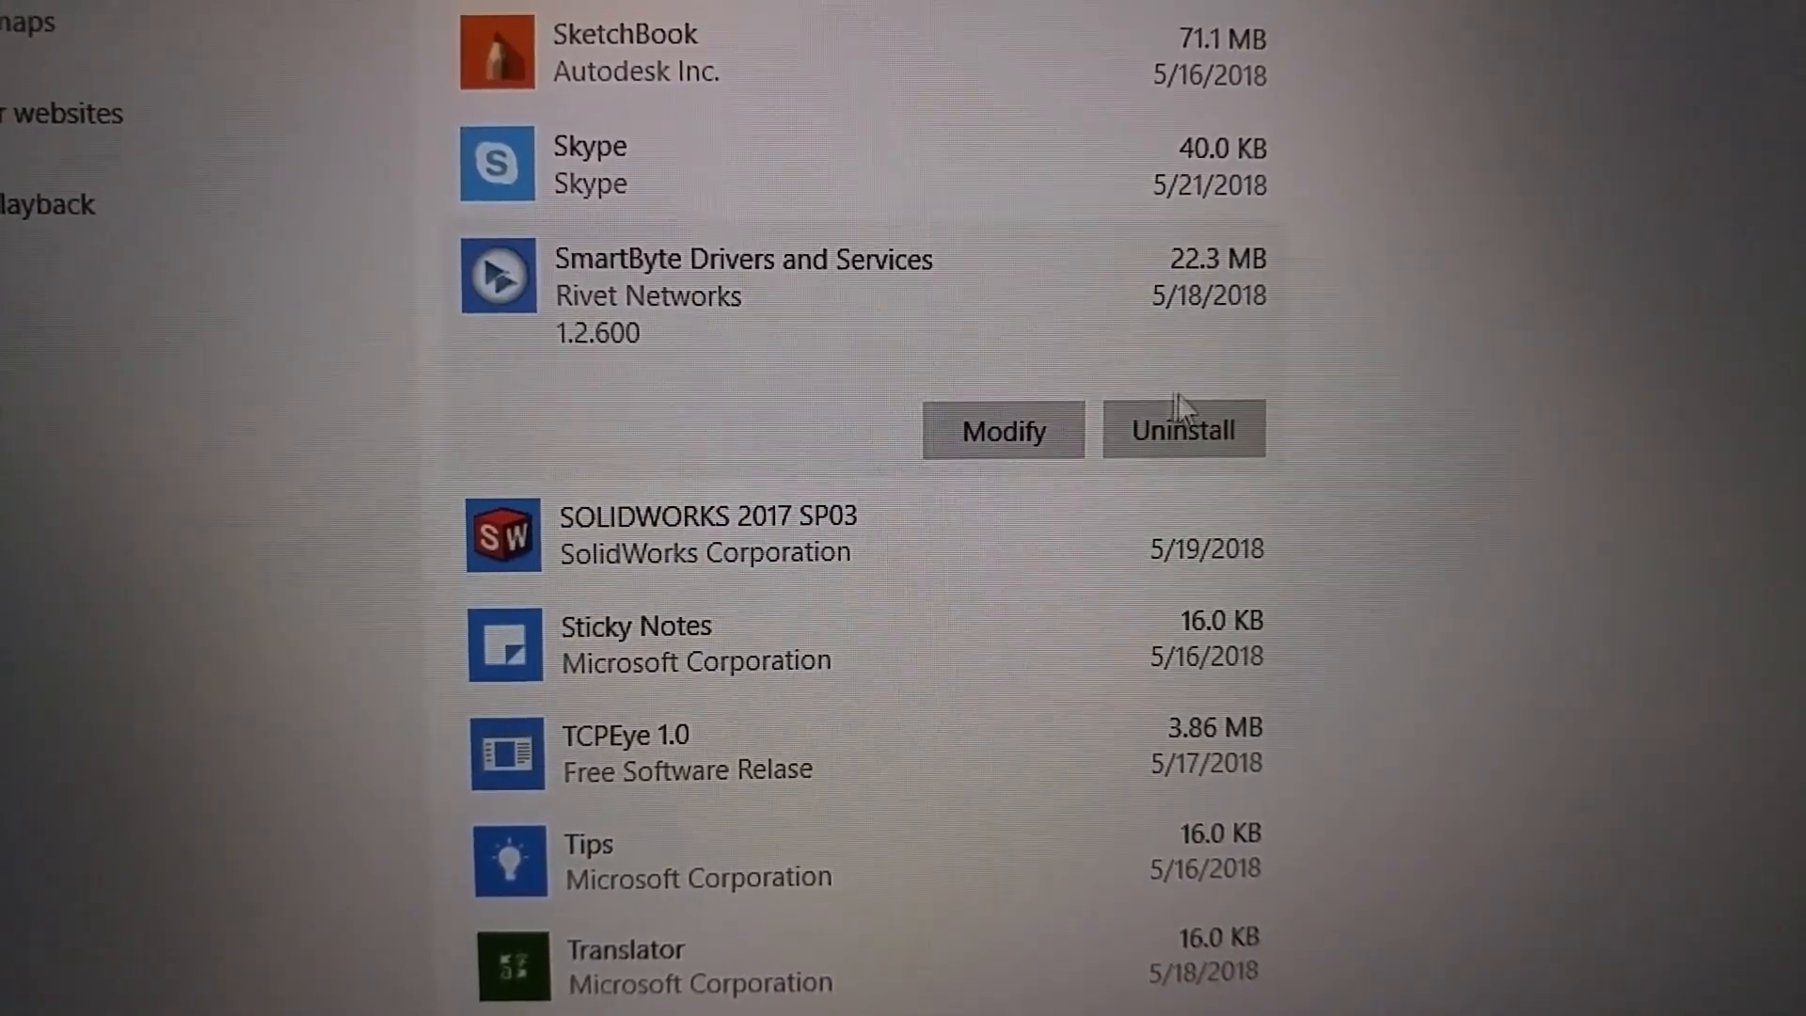
Step: Uninstall SmartByte Drivers and Services, launching the Windows Installer removal
click(1184, 430)
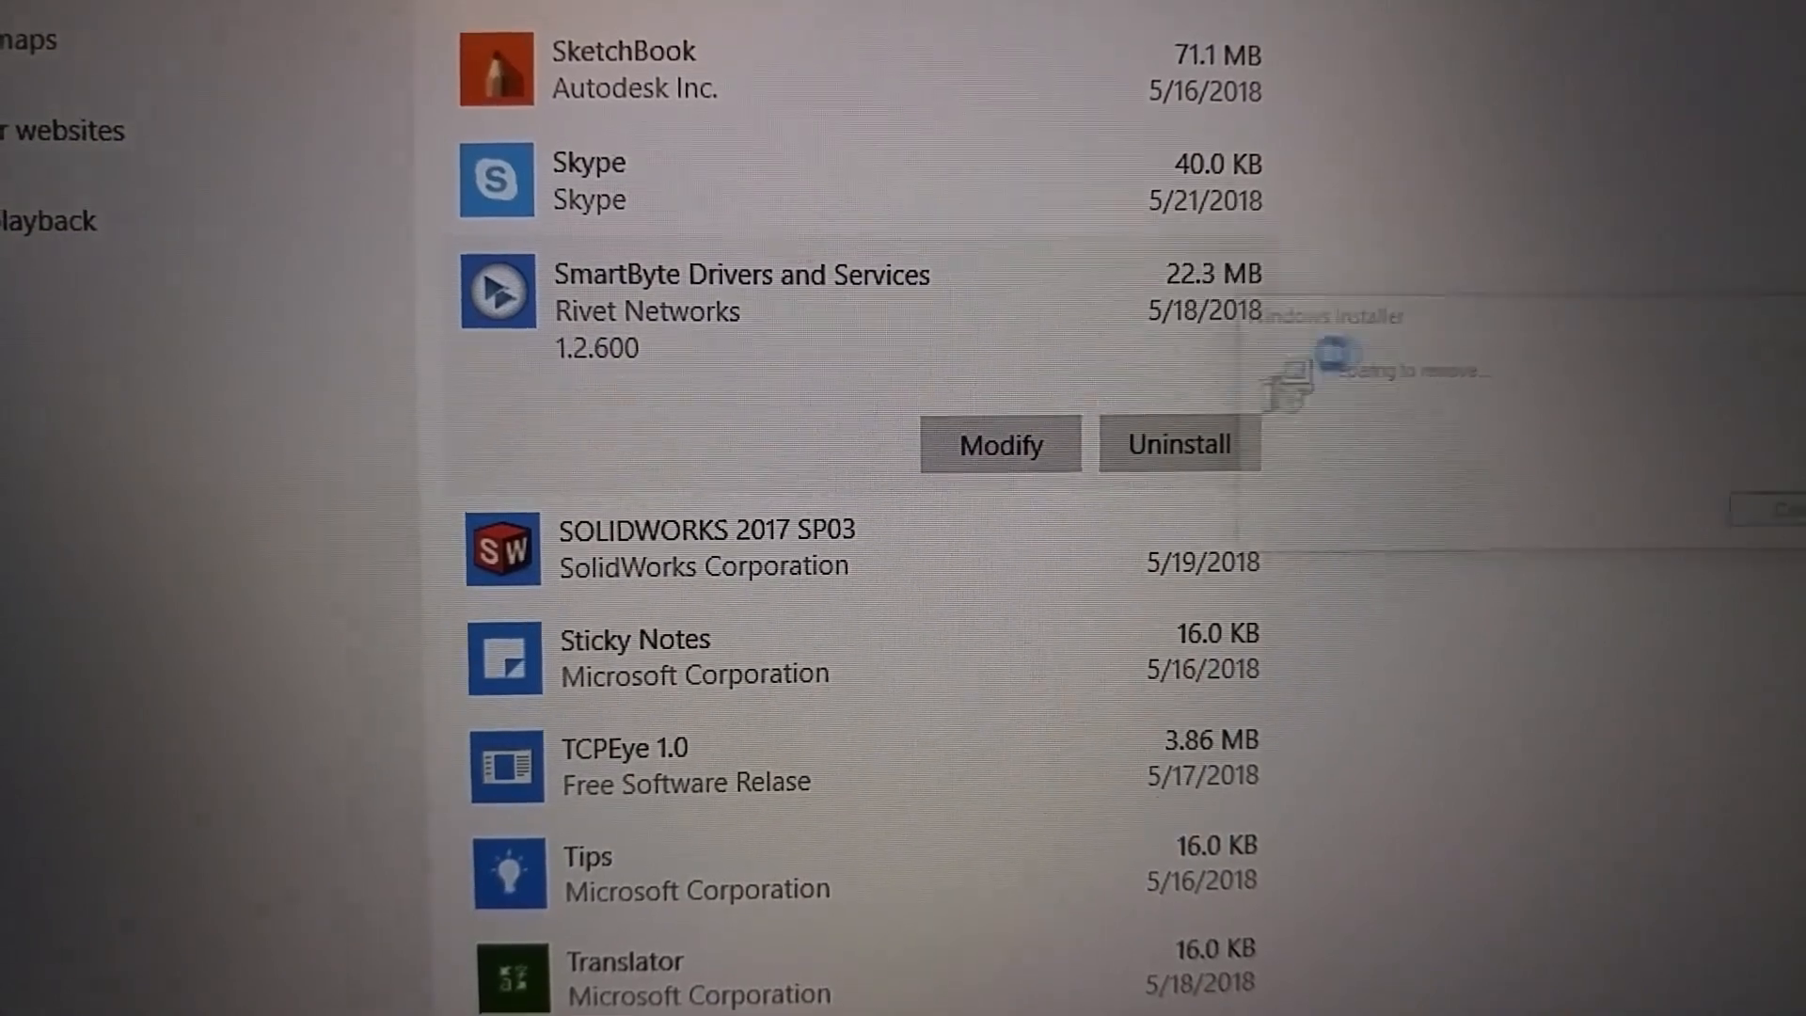